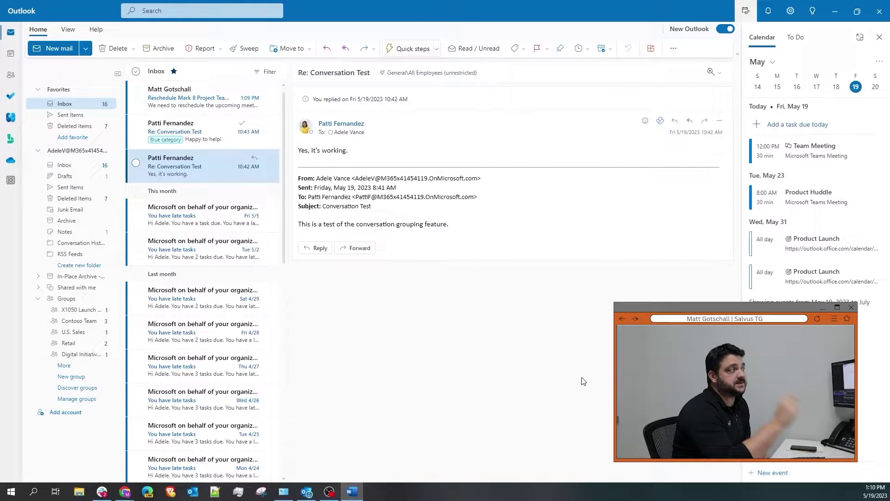
Pin the January 'Test' FindTime poll email so it stays at the top of the inbox.
scroll(259, 353, down, 2)
scroll(260, 353, down, 5)
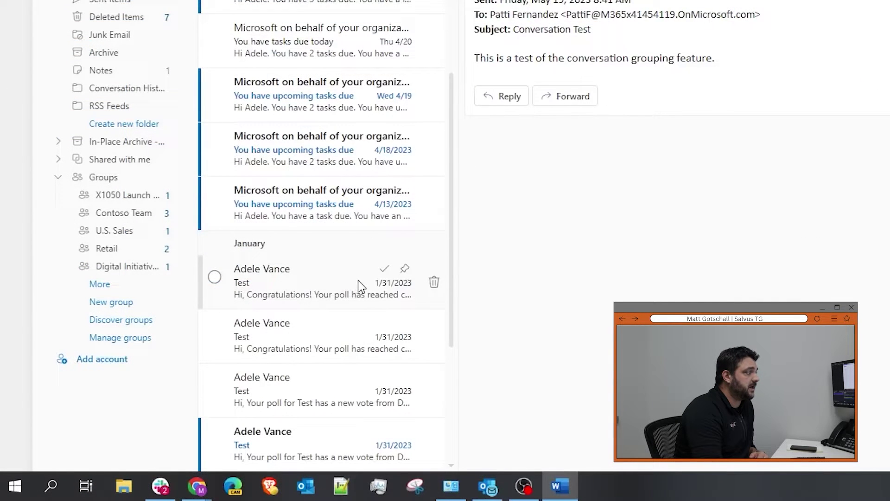
click(407, 274)
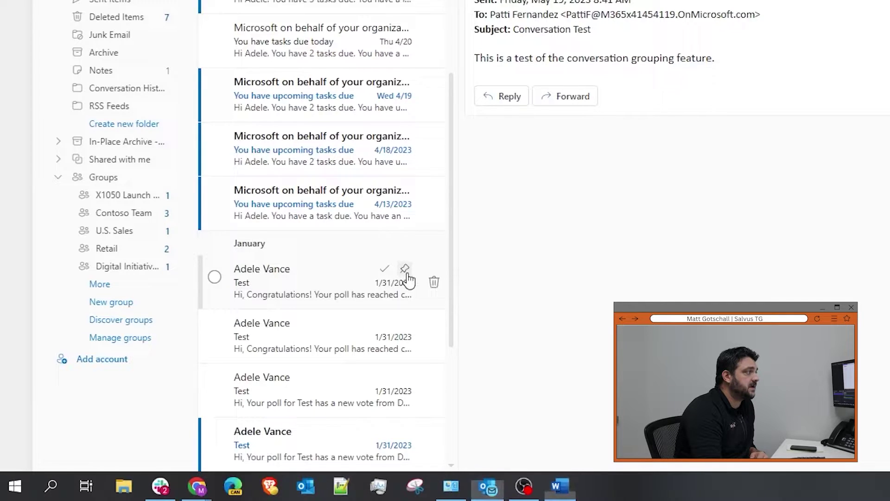
scroll(259, 359, up, 5)
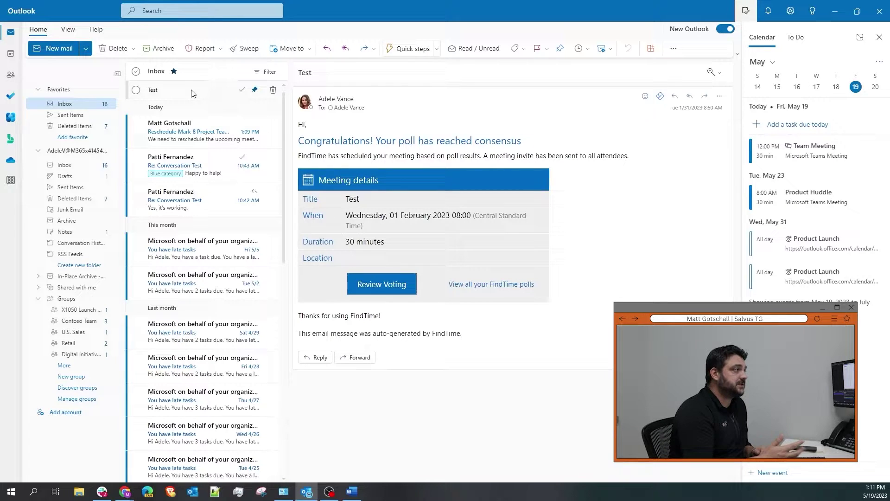
key(ctrl+2)
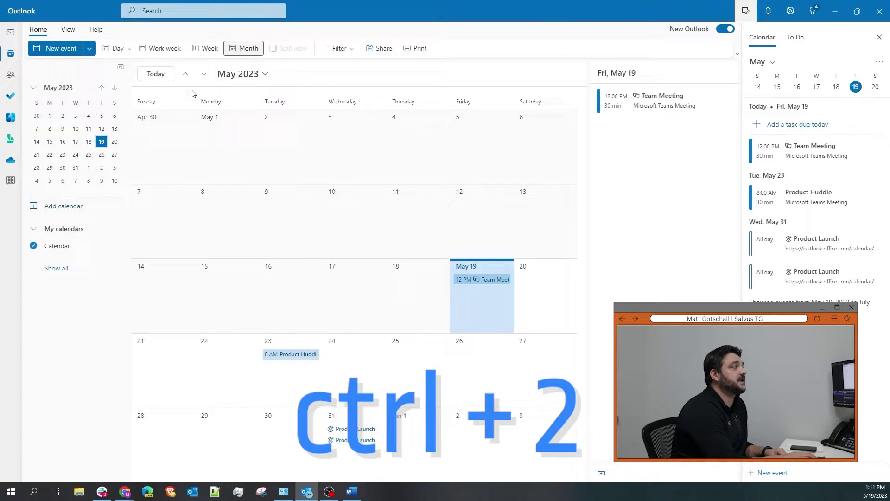
key(ctrl+1)
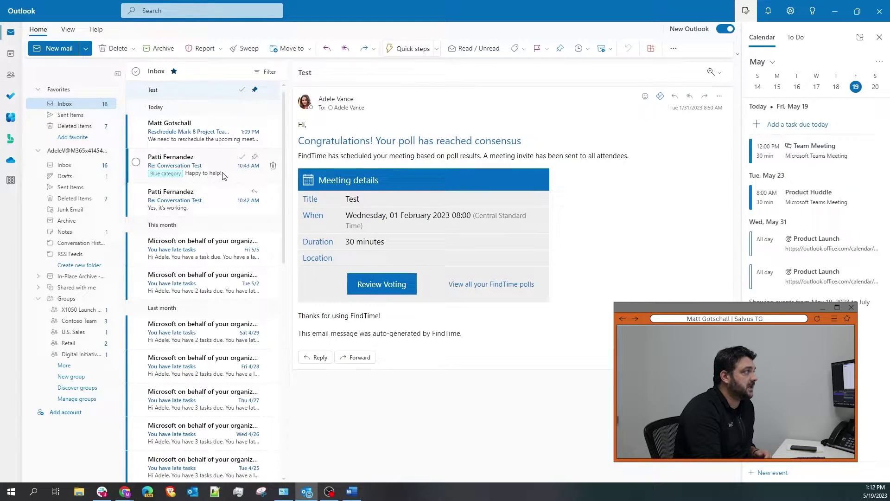
Turn on Group into conversations in the View tab's message display options.
click(73, 29)
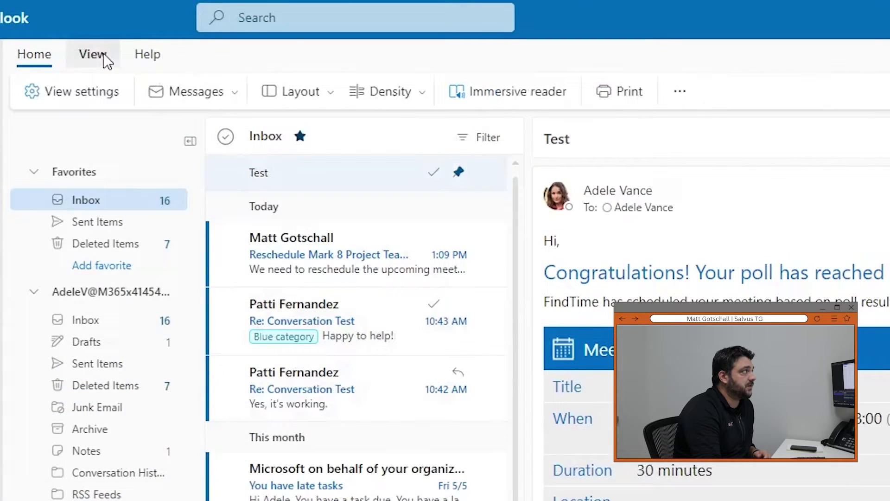
click(227, 95)
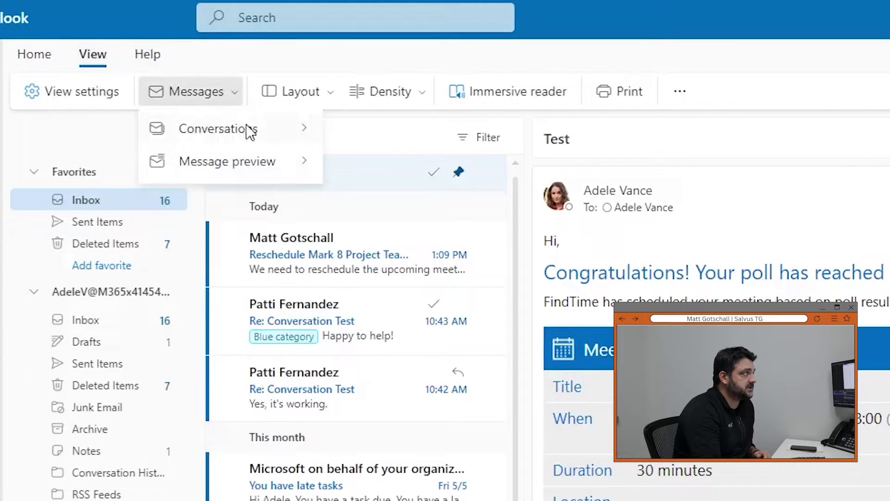
mouse_move(258, 132)
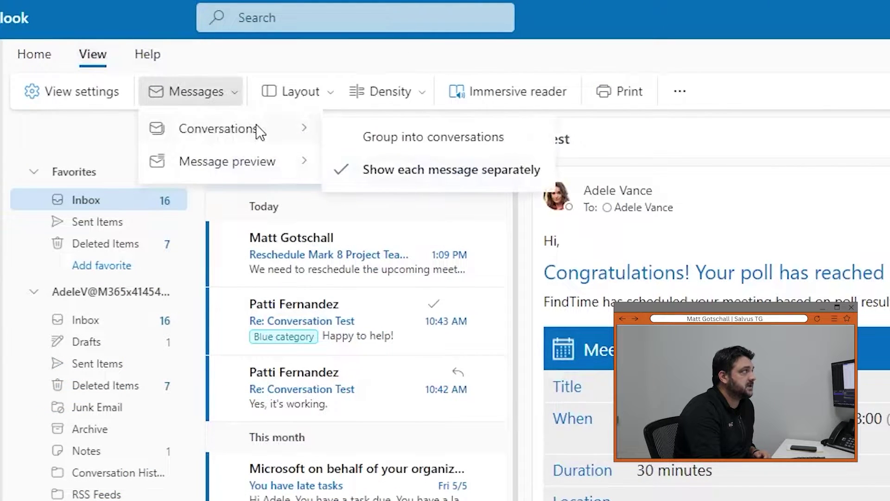
click(395, 135)
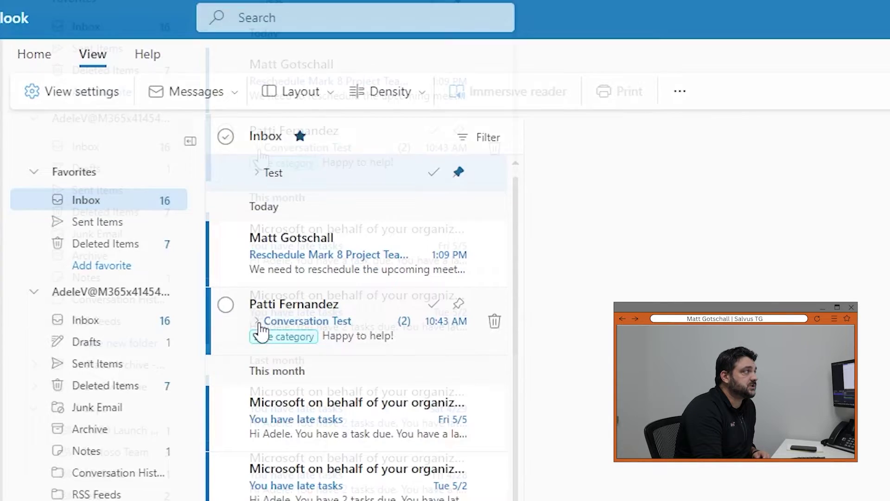
Expand the Conversation Test thread, read its four messages, then collapse it again.
click(257, 321)
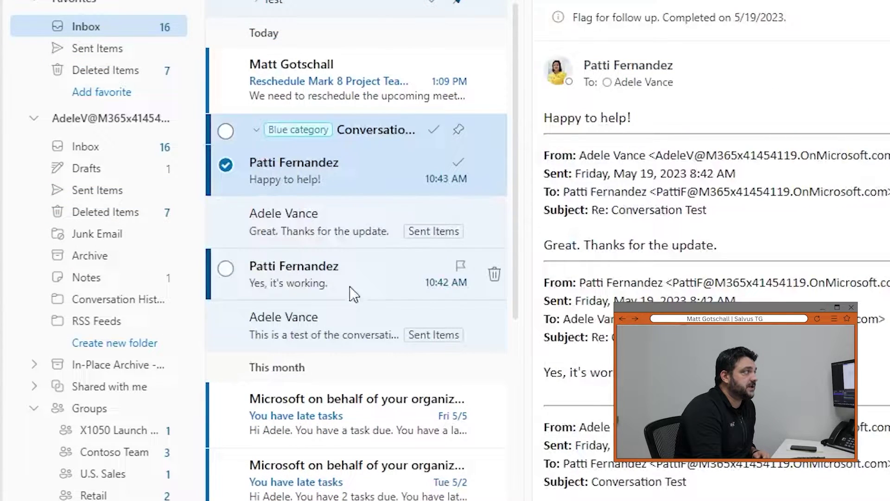
click(343, 329)
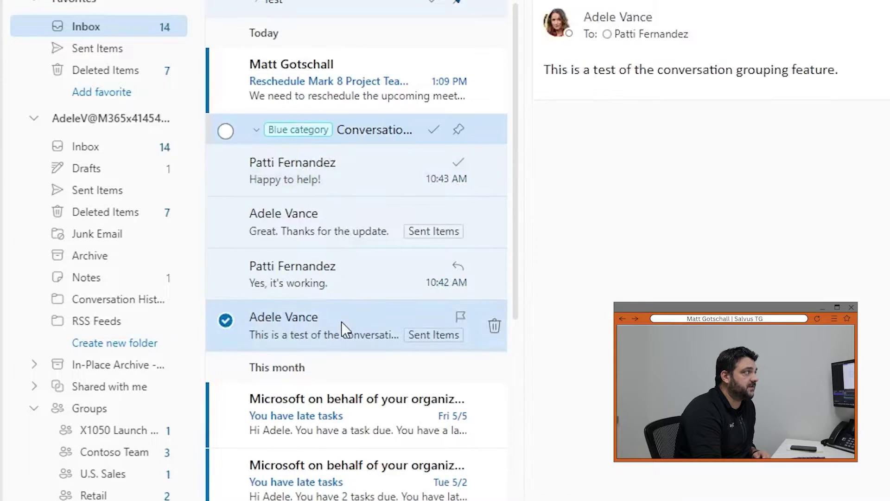
click(354, 287)
click(329, 232)
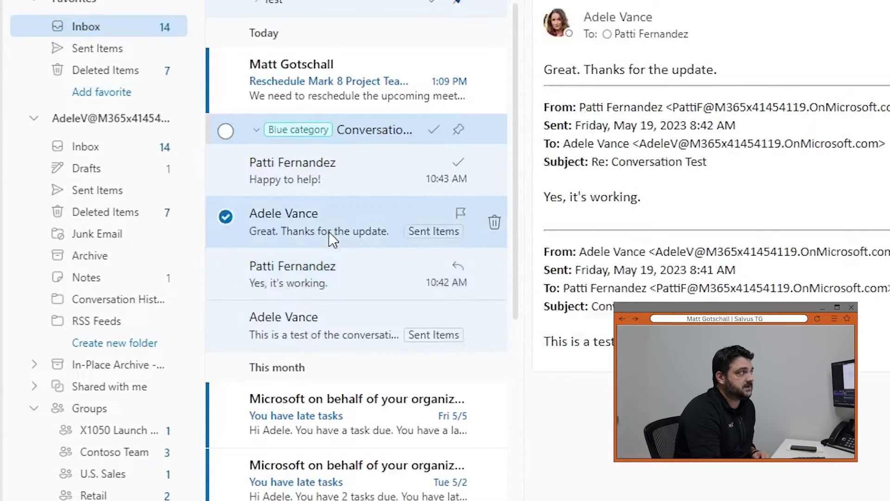
click(336, 173)
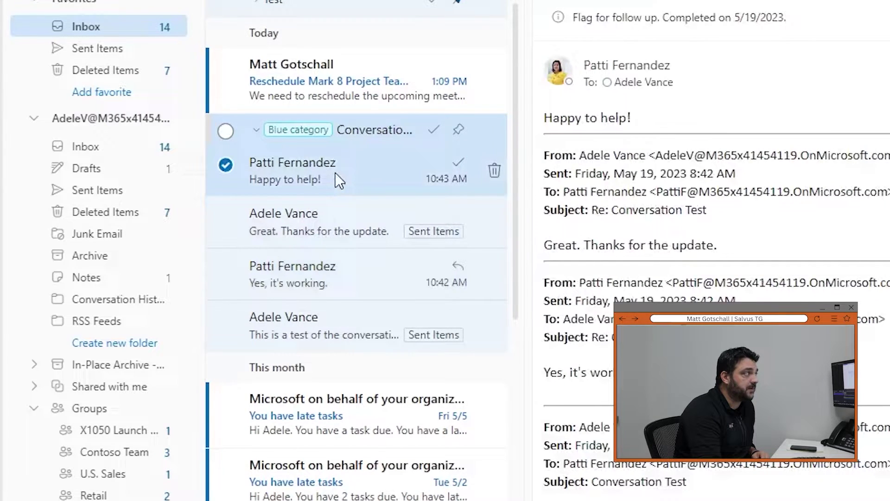
click(256, 131)
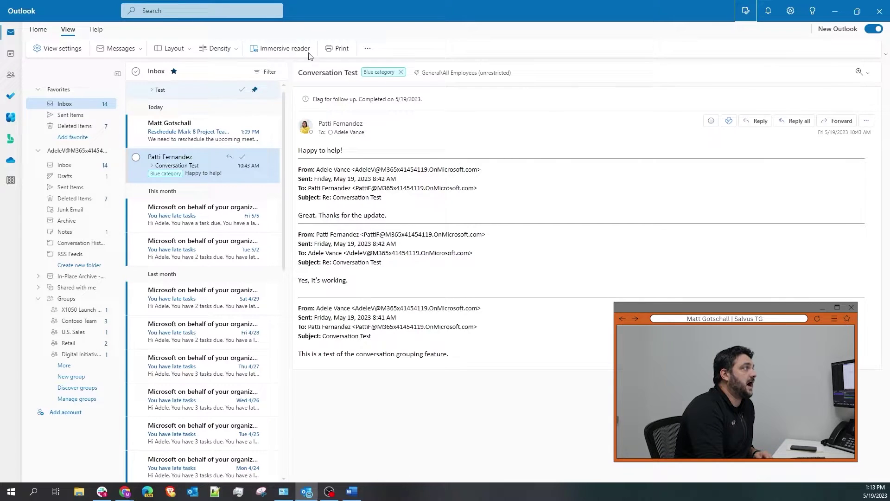
Run a filtered Inbox search with the keywords 'Mark 8 project team'.
click(253, 13)
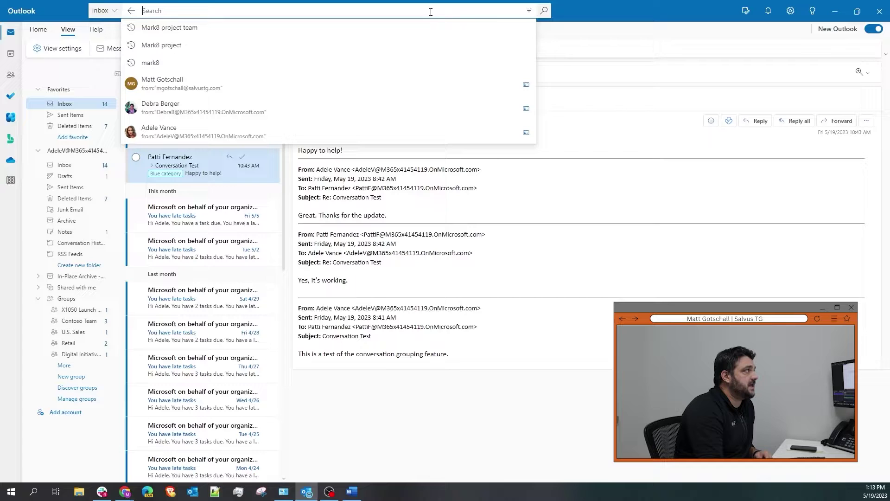
click(529, 10)
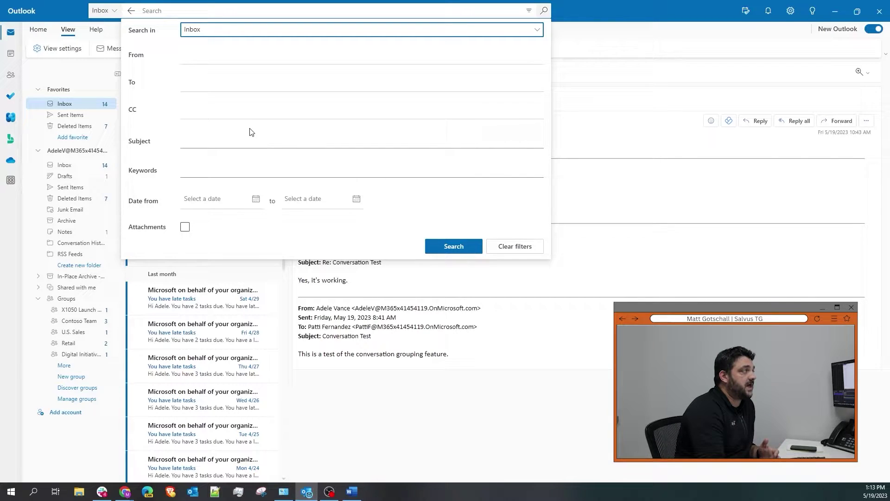
click(246, 167)
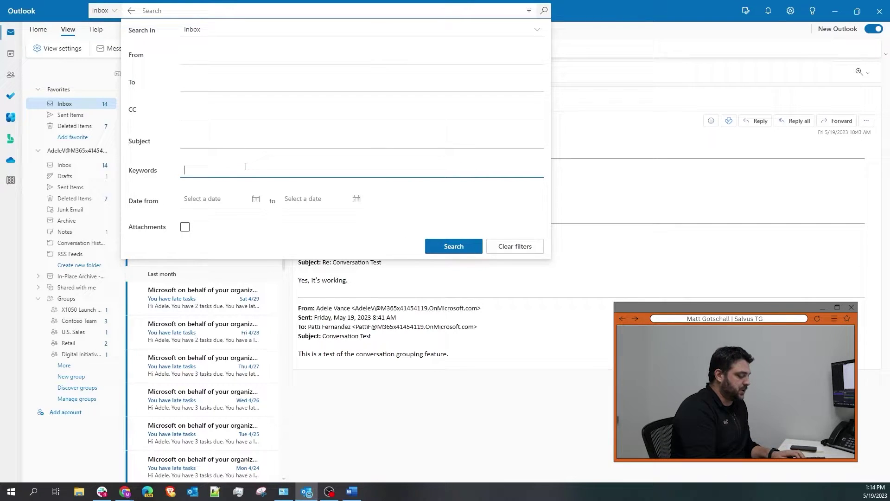
text(Pr)
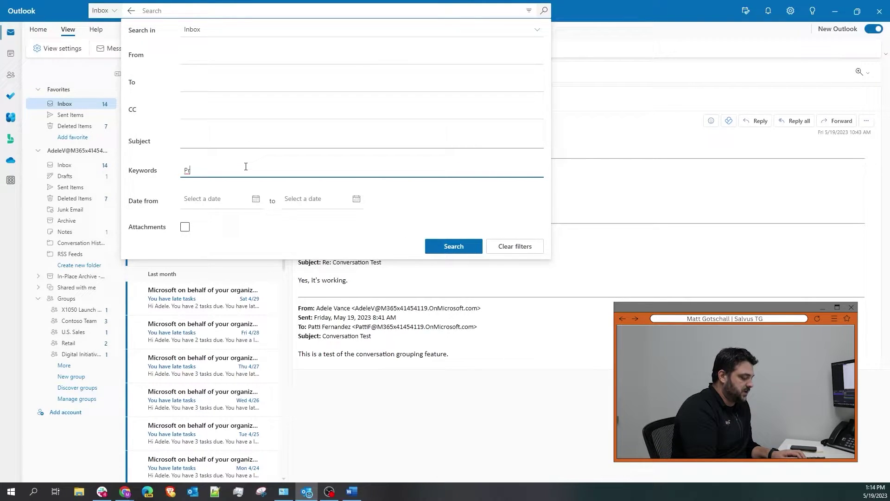
key(BackSpace)
key(BackSpace)
text(Mark)
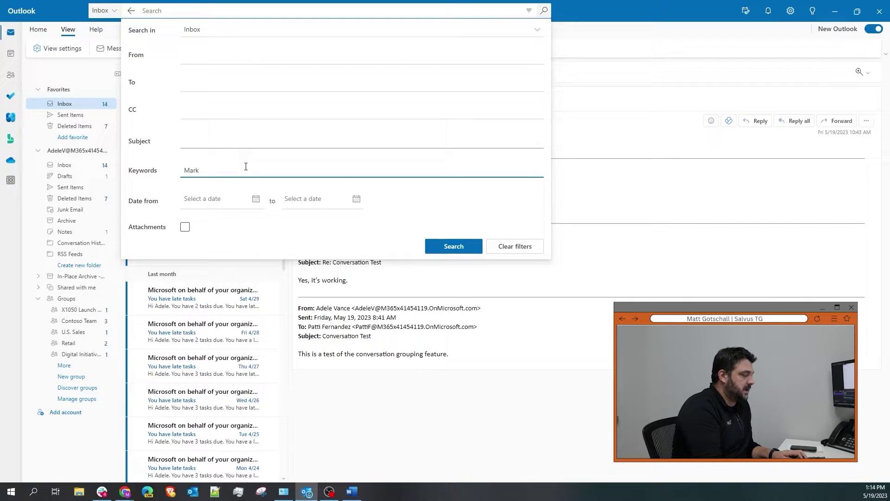
text( 8 project t)
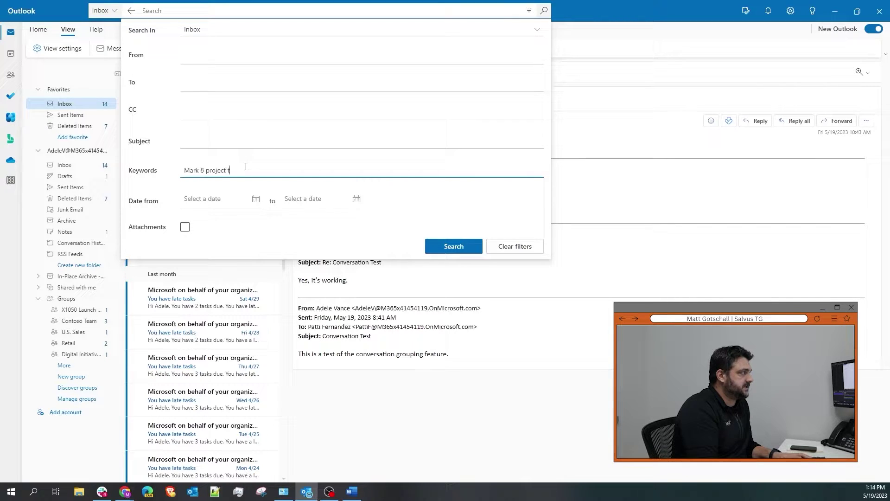
text(eam)
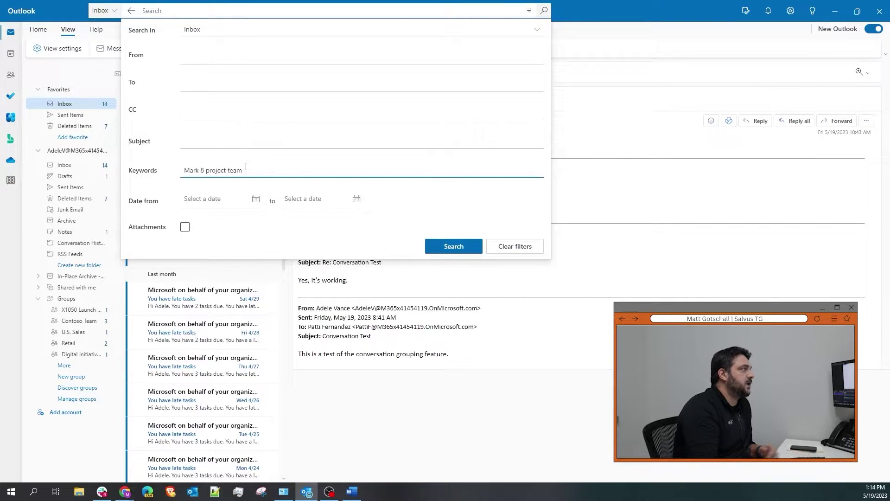
click(427, 245)
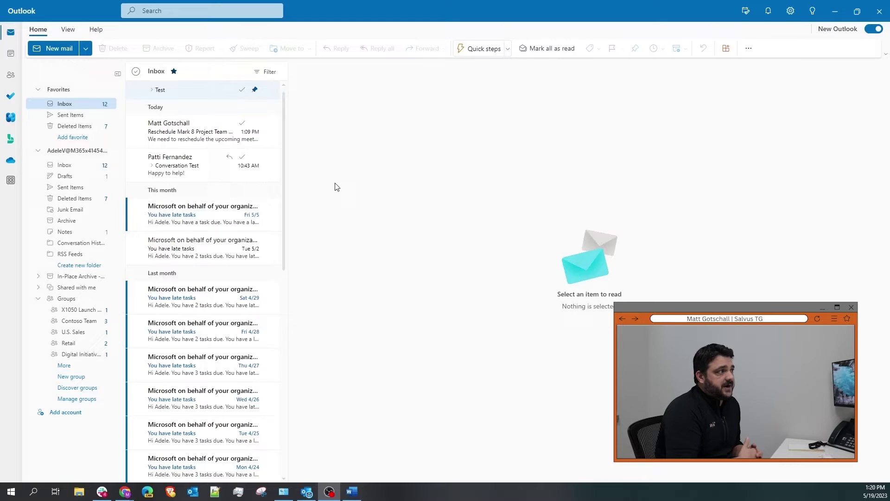
Tag the Reschedule Mark 8 Project Team Meeting email with the Blue category.
click(202, 140)
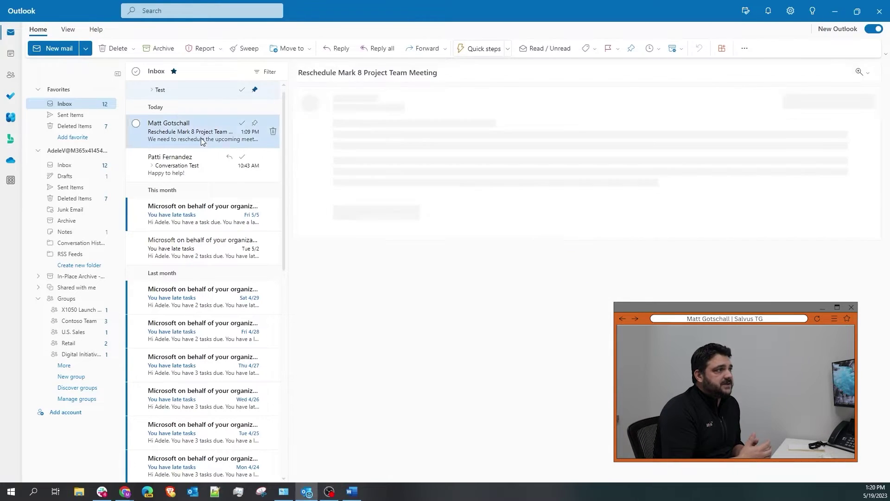
click(587, 49)
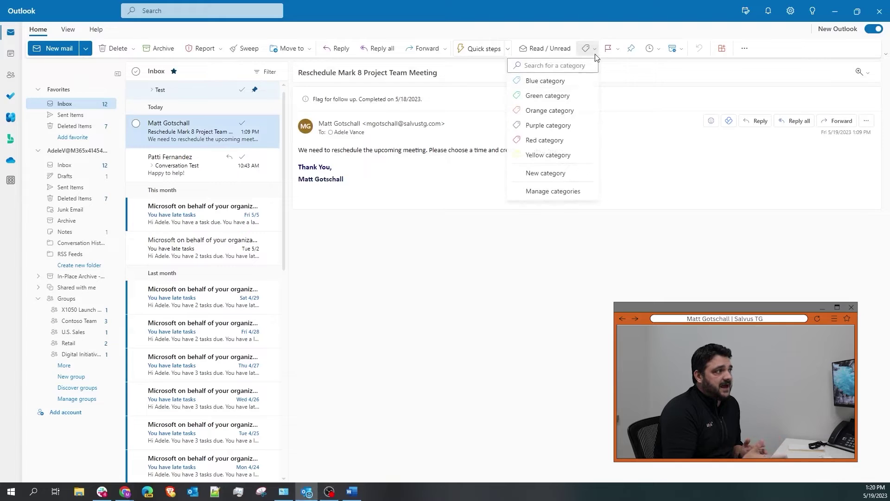
click(577, 81)
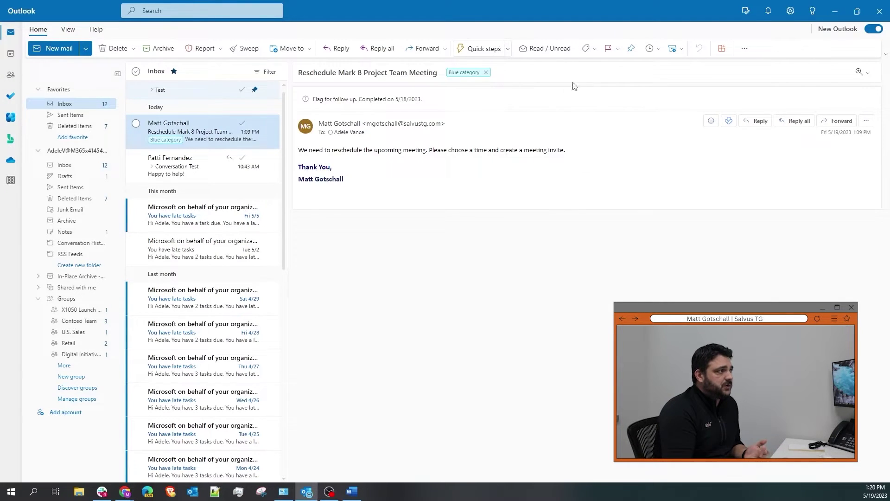
Tag the Conversation Test conversation with the Blue category.
click(204, 178)
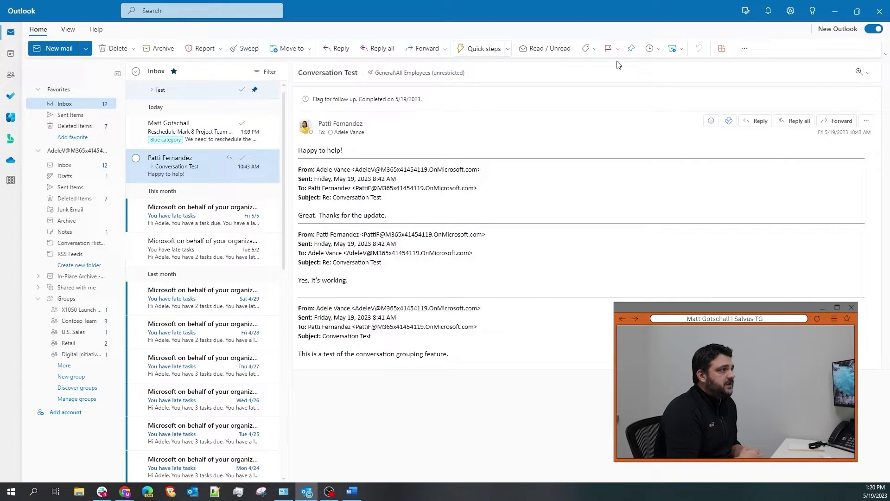
click(595, 54)
click(566, 82)
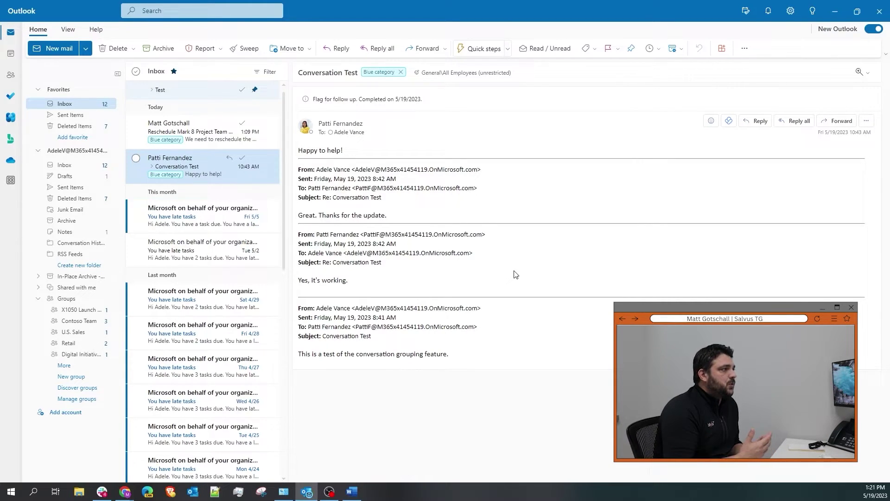
Add Blue category to Favorites, view its tagged emails, then return to the Inbox.
click(86, 137)
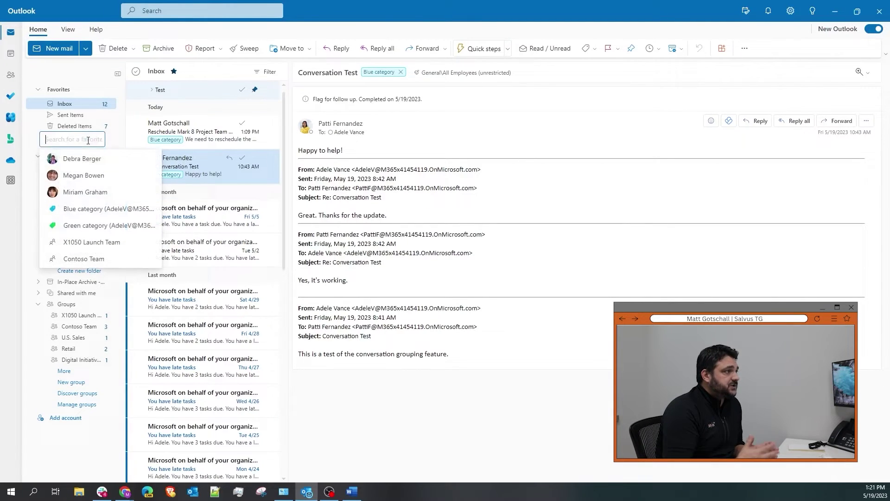
click(94, 210)
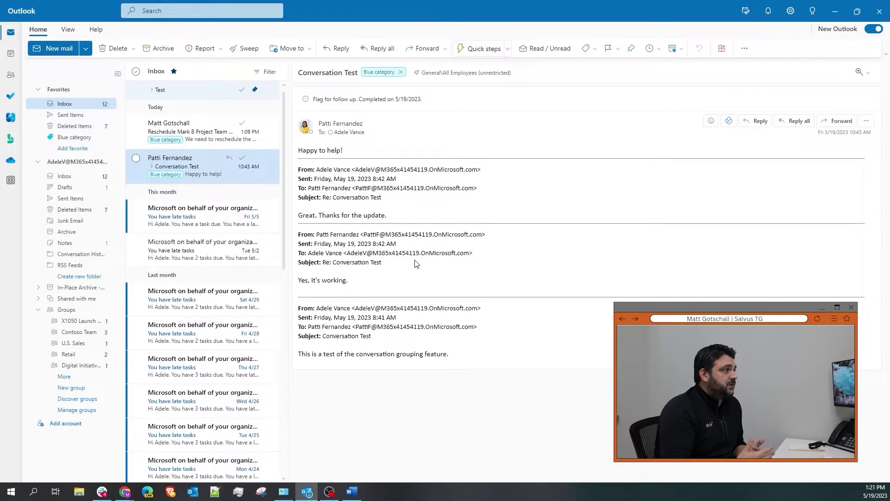
click(170, 140)
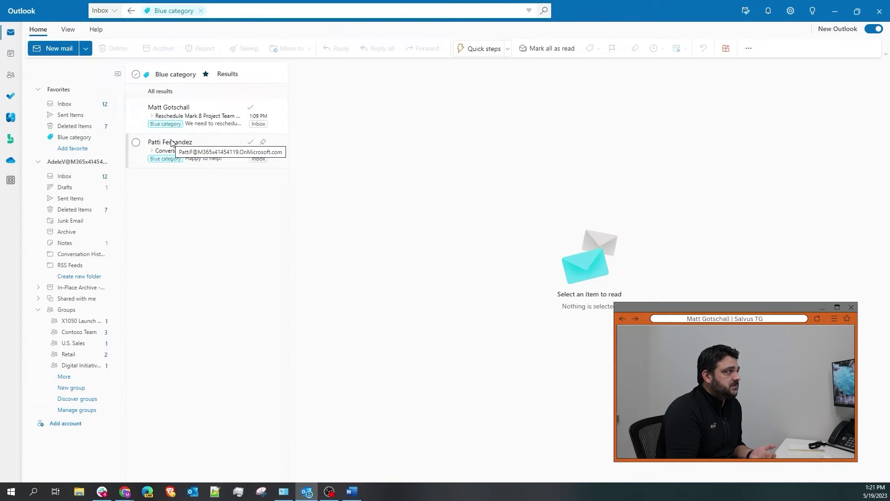
key(Escape)
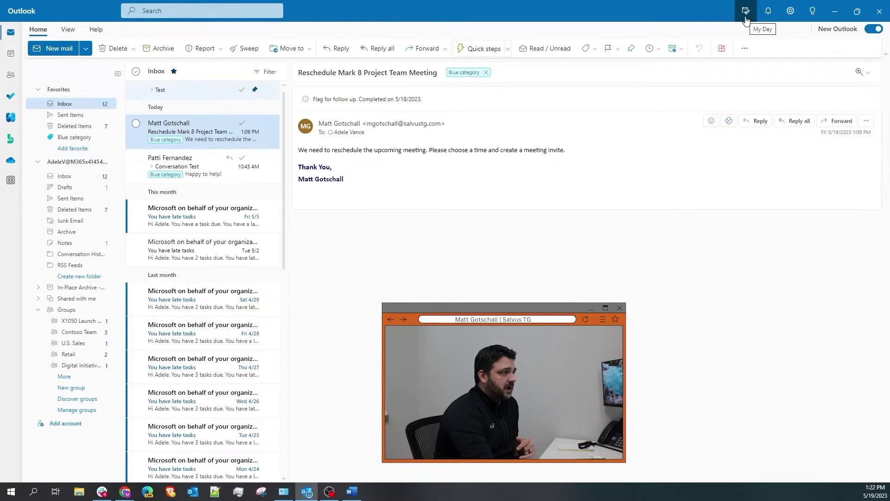
Open the My Day pane and show the To Do Tasks list.
click(745, 21)
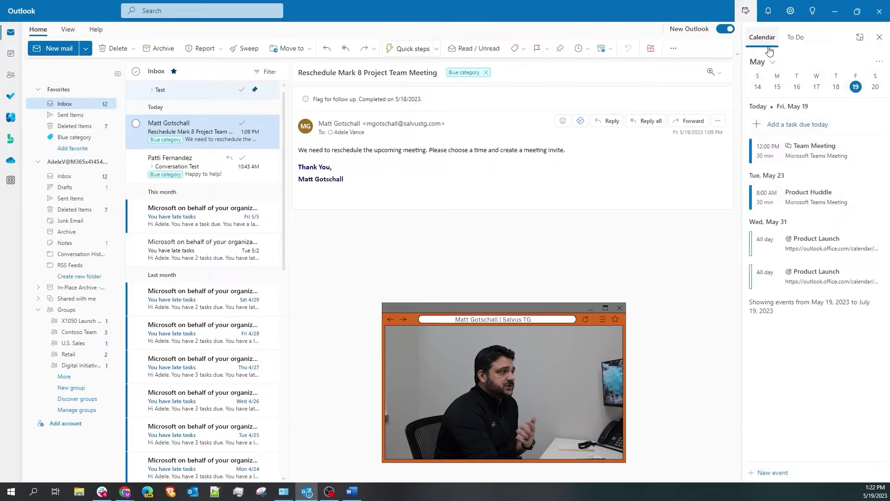
click(795, 41)
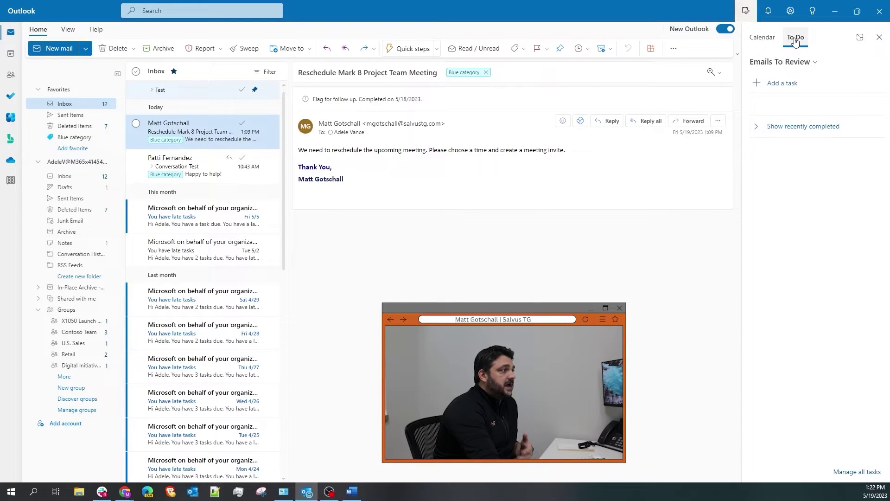
click(814, 63)
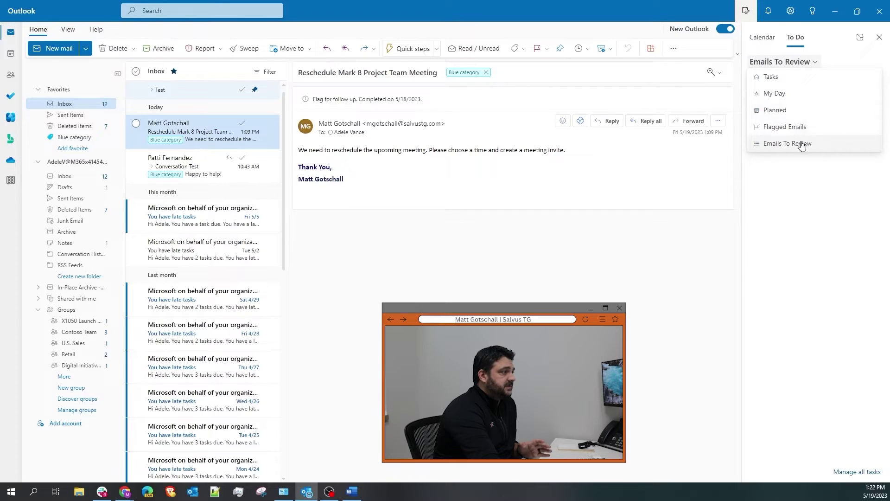
click(783, 78)
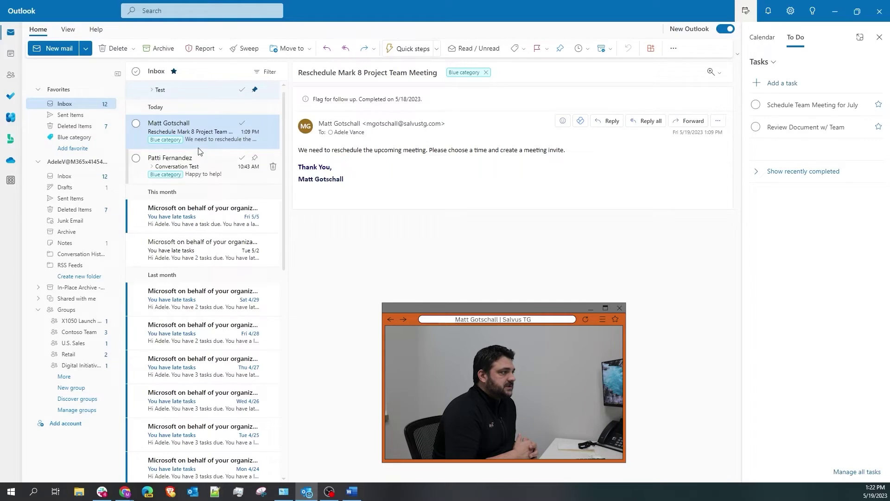
Create a To Do task from the Reschedule Mark 8 Project Team Meeting email.
right_click(207, 138)
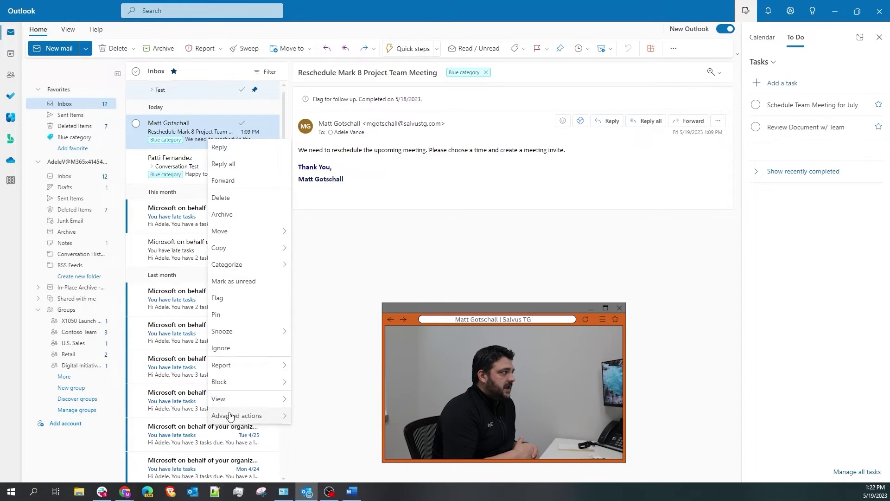
mouse_move(230, 416)
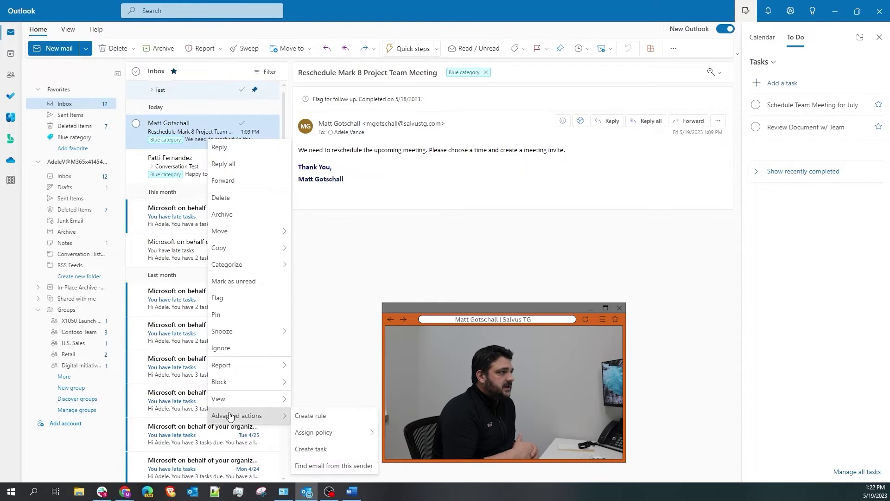
click(312, 448)
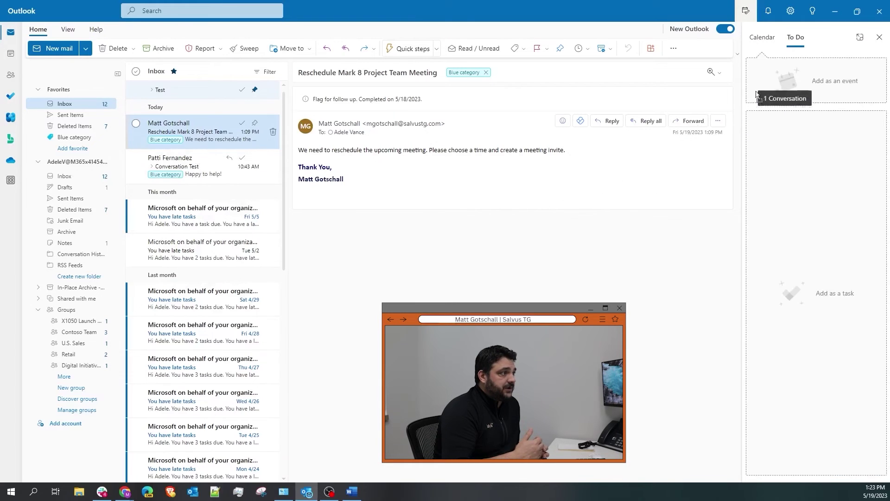
click(762, 37)
key(ctrl+alt+r)
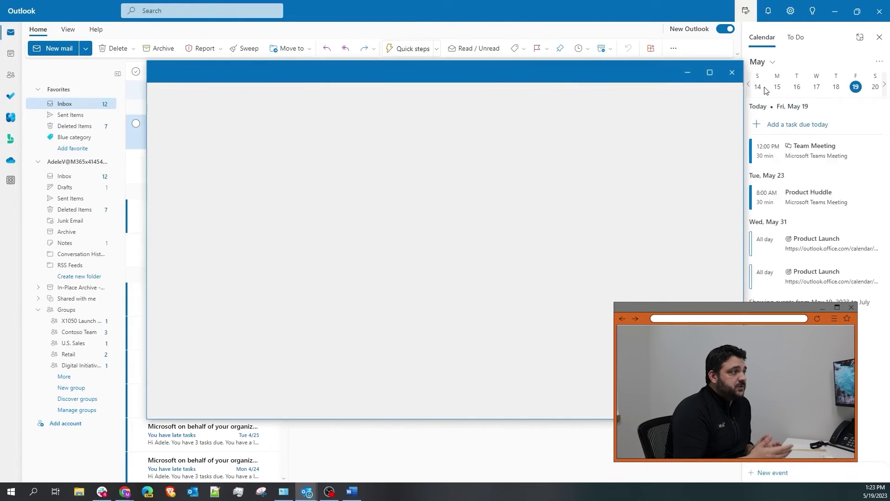